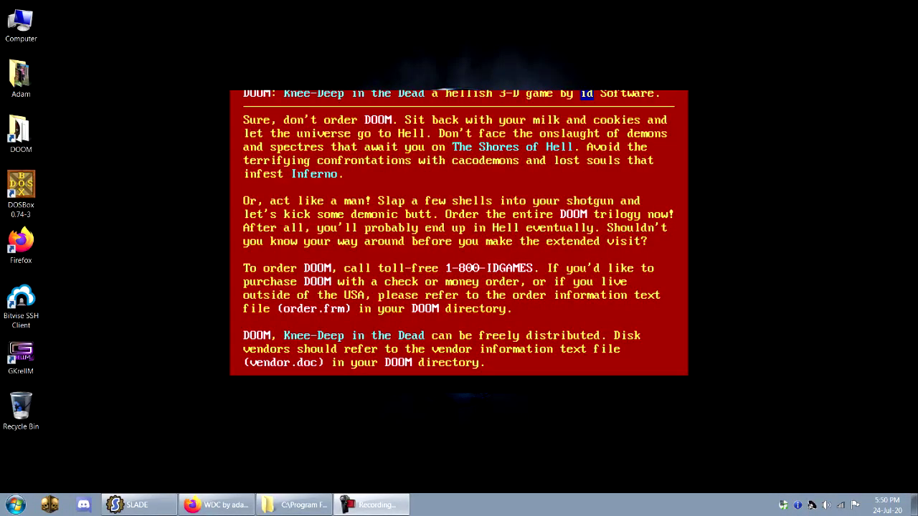
Dismiss the DOOM end screen, view the WDC download page in the browser and close it
key("Escape")
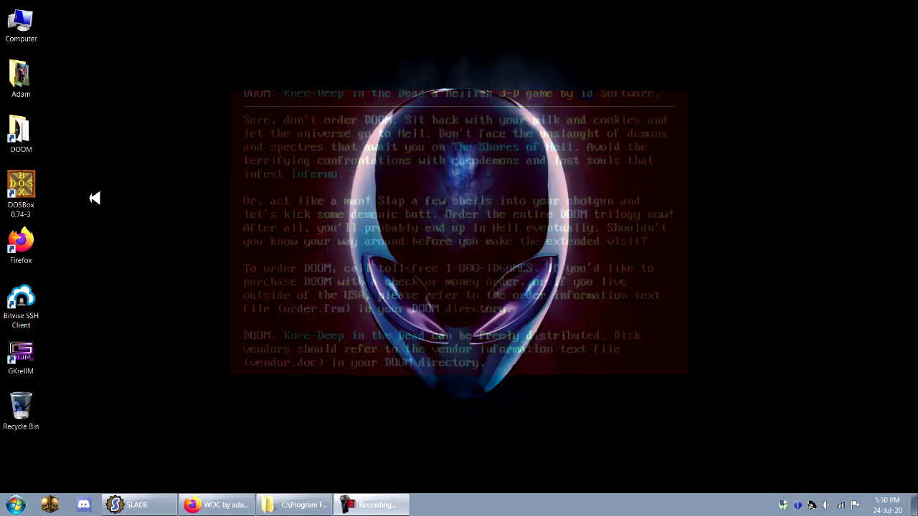
left_click(236, 503)
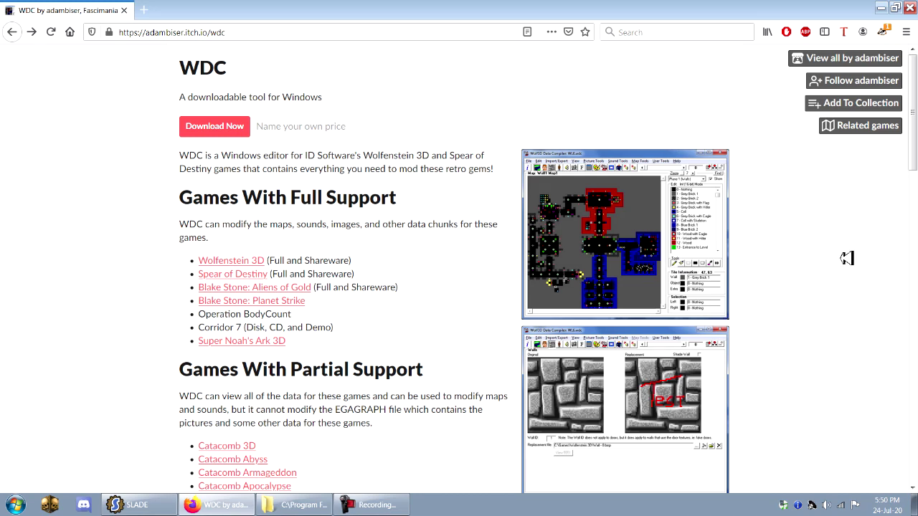
left_click(909, 7)
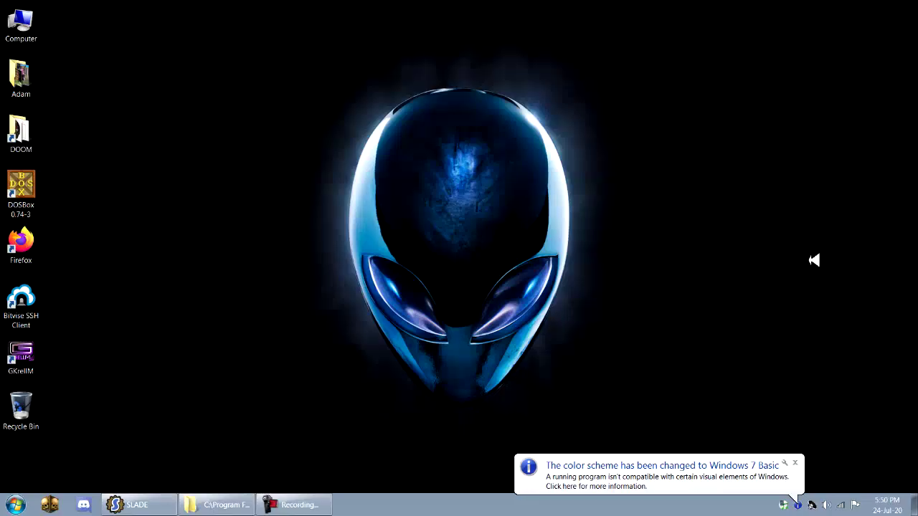
Switch to the WDC program folder and launch the WDC EndScreen Editor
left_click(794, 463)
left_click(224, 504)
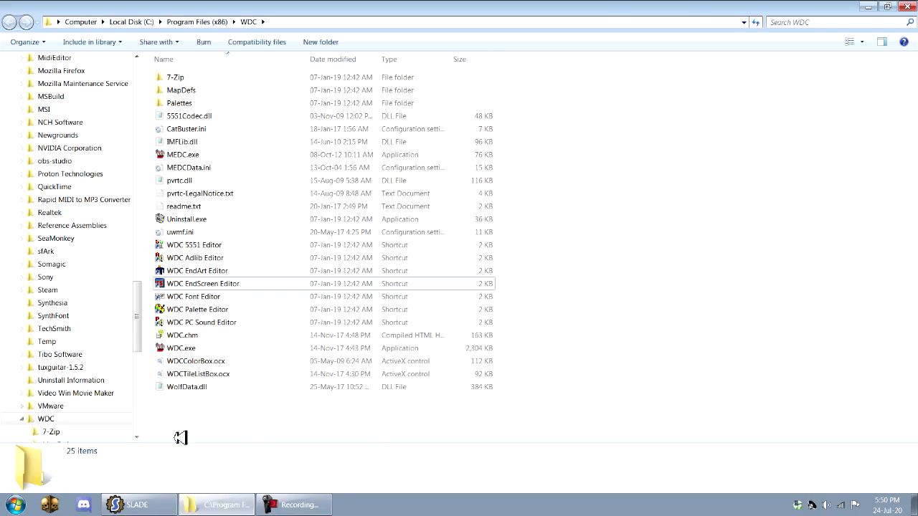
left_click(196, 283)
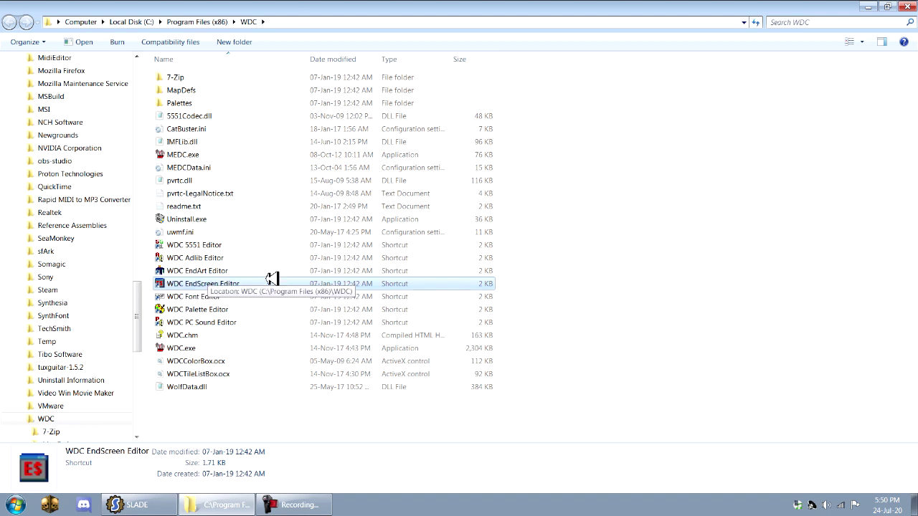
left_click(307, 25)
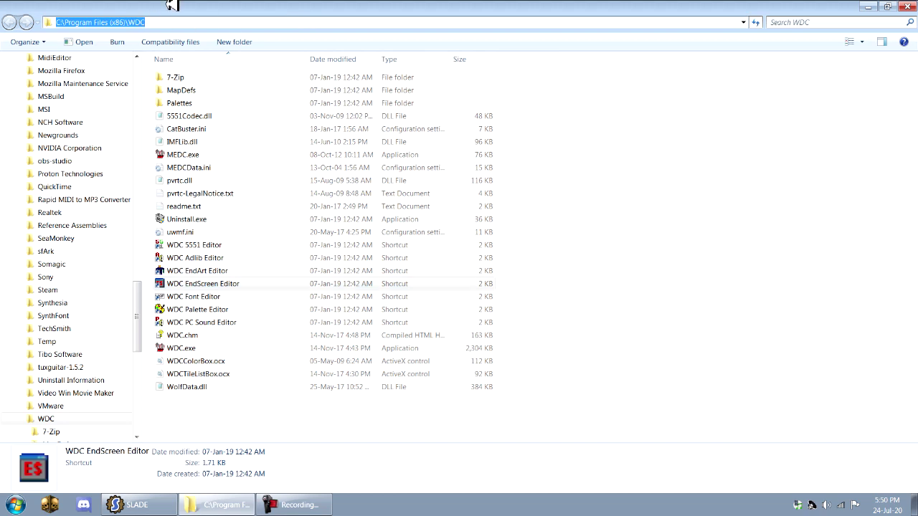
left_click(664, 279)
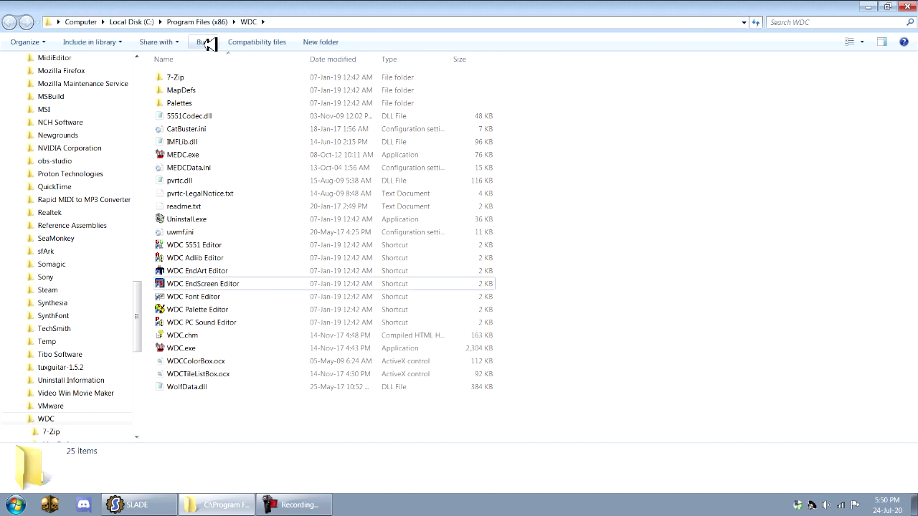
double_click(191, 283)
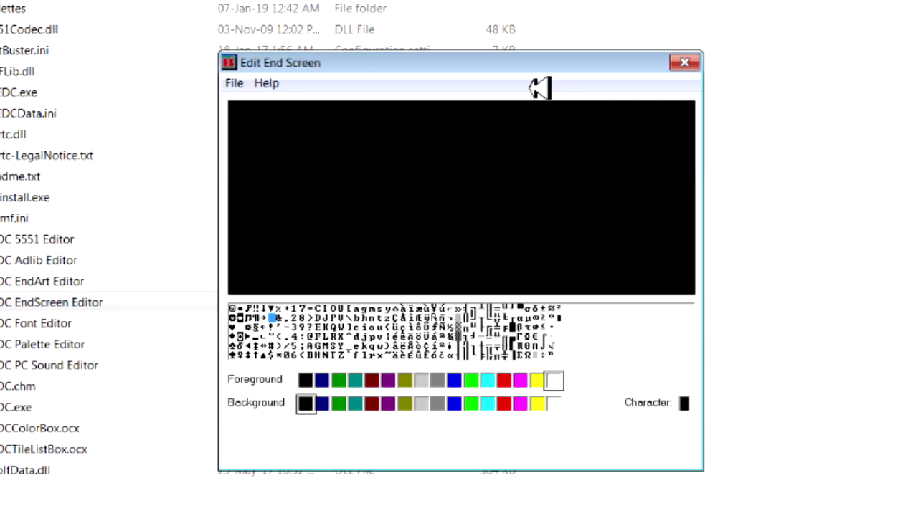
Fill a large rectangle in the canvas's upper-left area with dark blue and write "id software presents" in yellow on its first row
left_click_drag(241, 116, 419, 207)
left_click(322, 403)
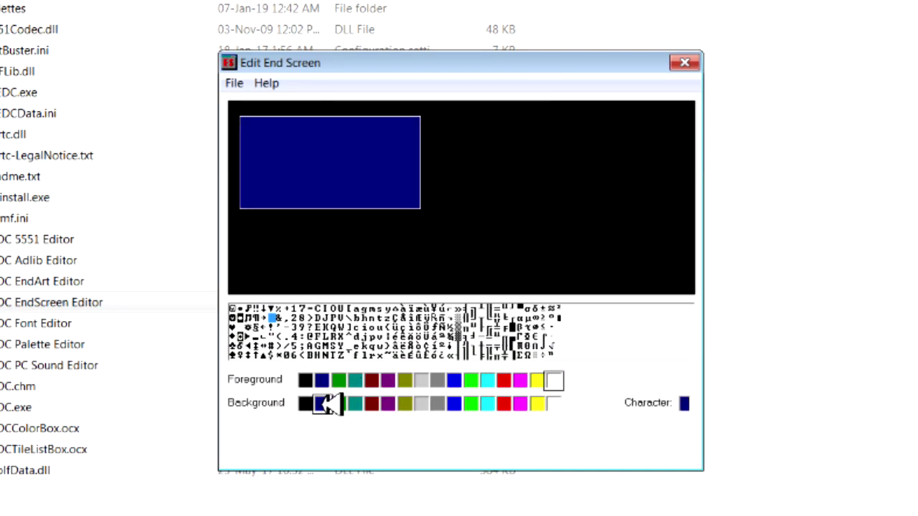
left_click(455, 380)
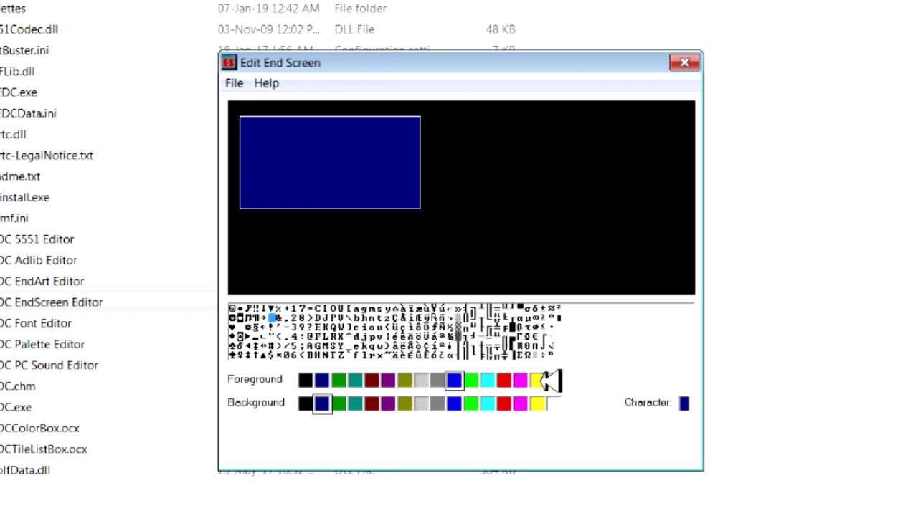
left_click(536, 381)
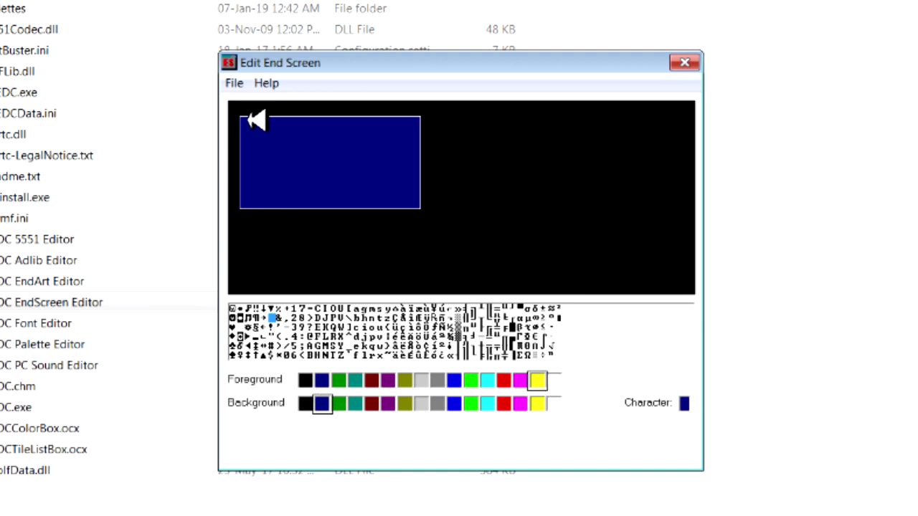
left_click(250, 129)
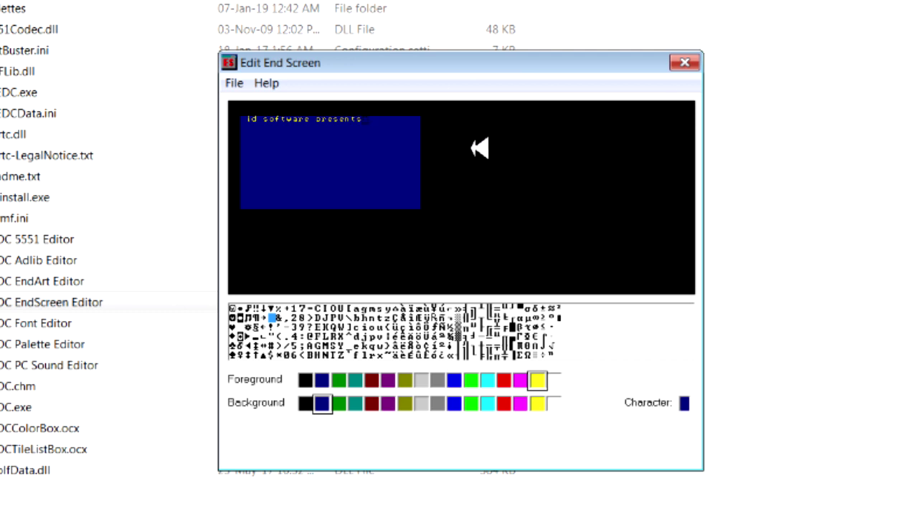
Fill two small separate squares beside the large blue rectangle with a dark blue background
left_click_drag(473, 132, 502, 158)
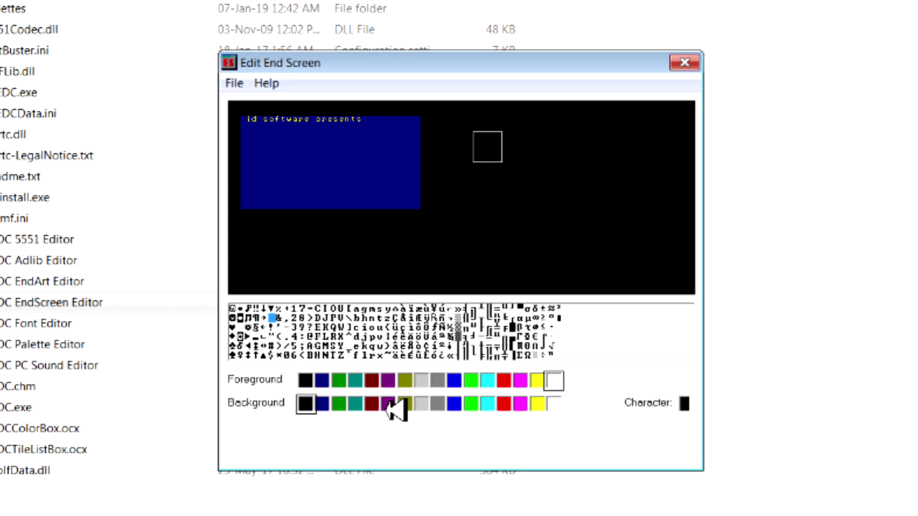
left_click(326, 403)
left_click_drag(546, 136, 568, 154)
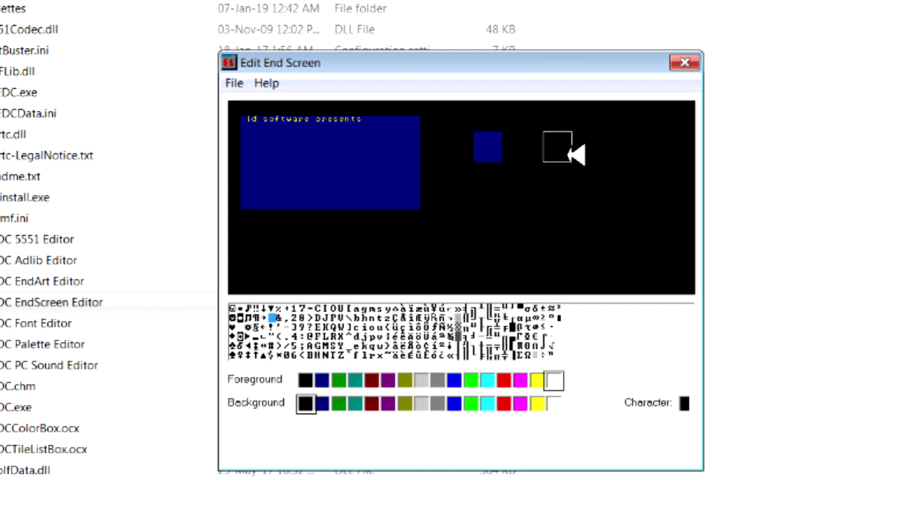
left_click(322, 403)
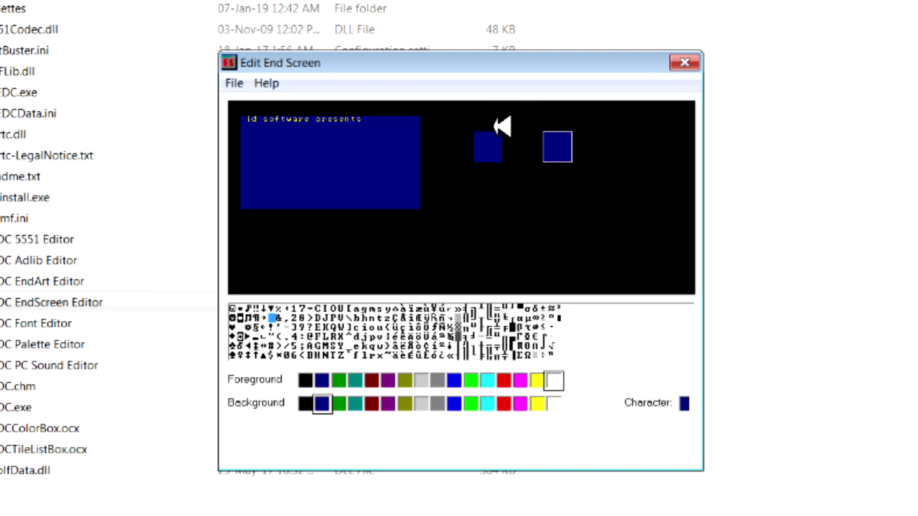
Fill all but the top row of the first small square with the light shade character, bright blue on dark blue
left_click(488, 135)
left_click(559, 136)
left_click_drag(479, 143, 496, 151)
left_click(454, 404)
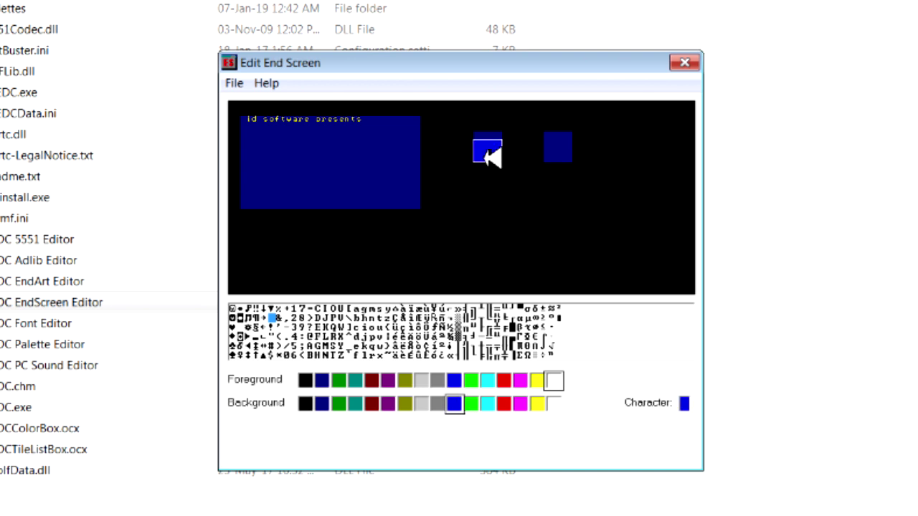
left_click(322, 404)
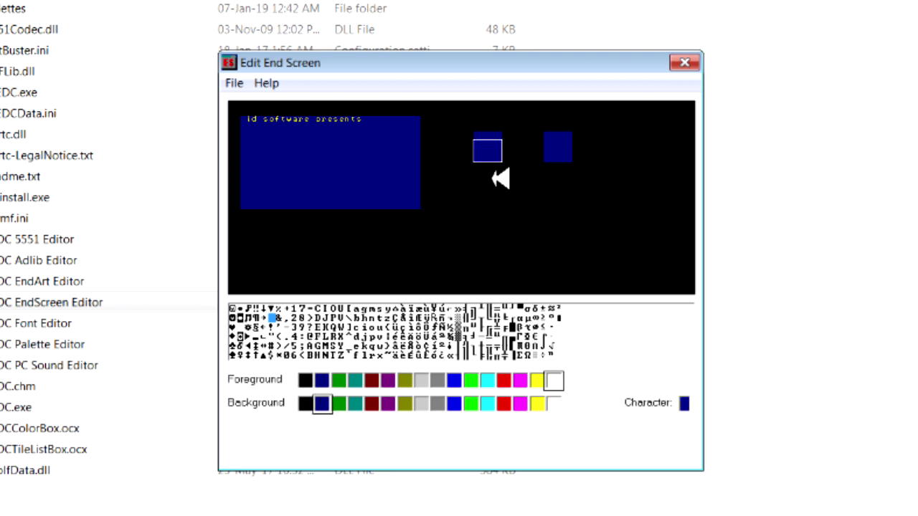
left_click(458, 318)
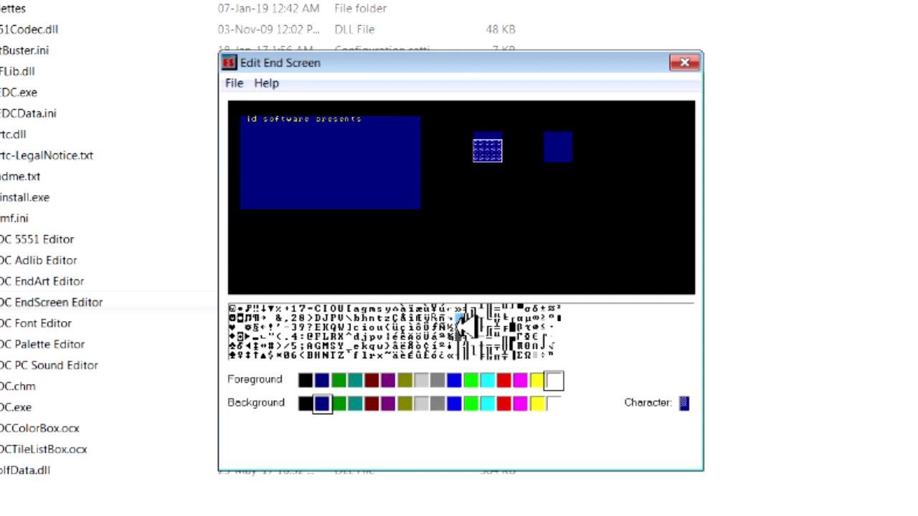
left_click(457, 345)
left_click(458, 331)
left_click(459, 318)
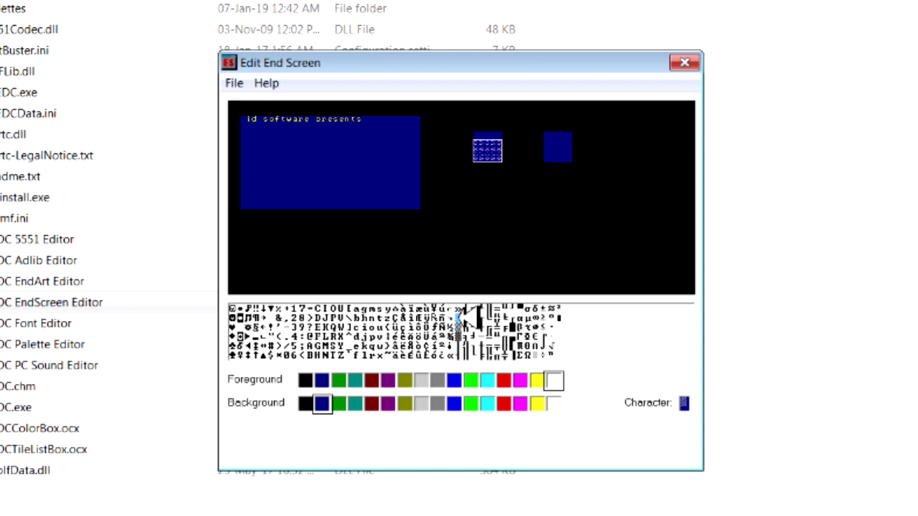
left_click(457, 323)
left_click(457, 330)
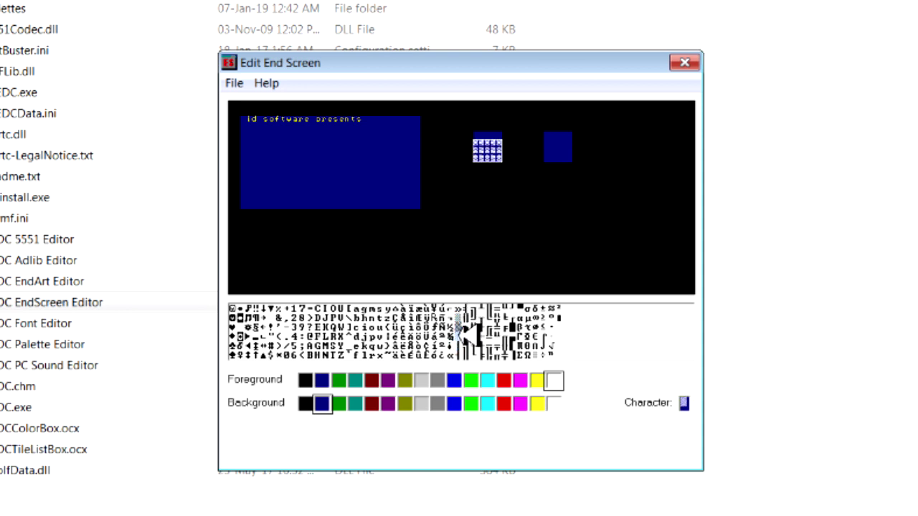
left_click(459, 317)
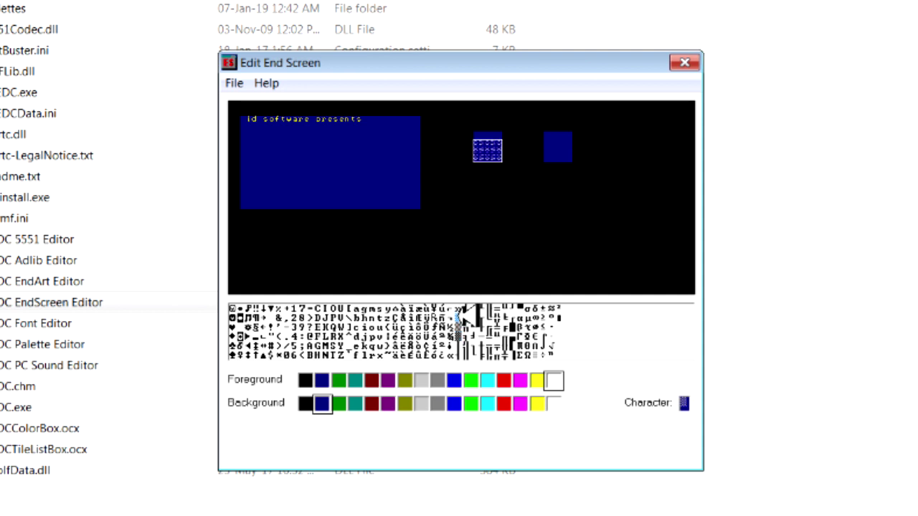
left_click(457, 381)
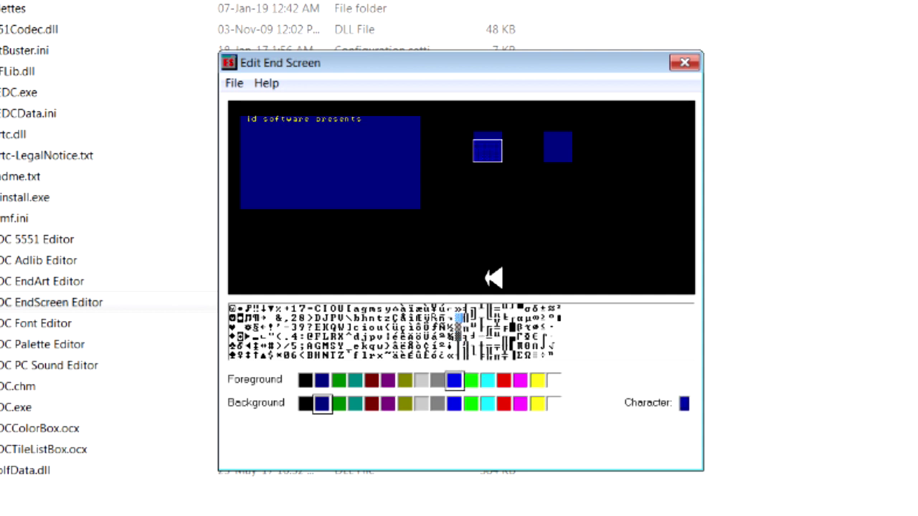
left_click(509, 156)
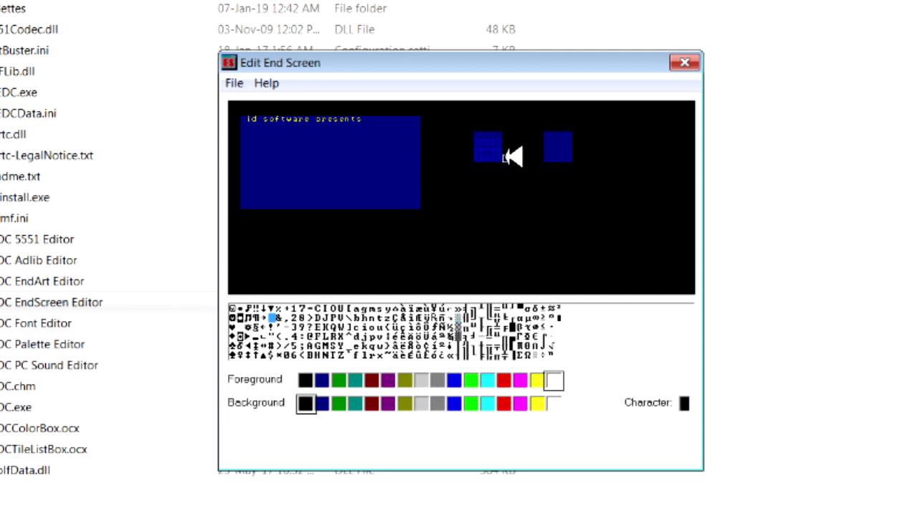
Shade the first small square's lower rows with denser bright blue characters and add a solid bright blue row beneath it
left_click(495, 155)
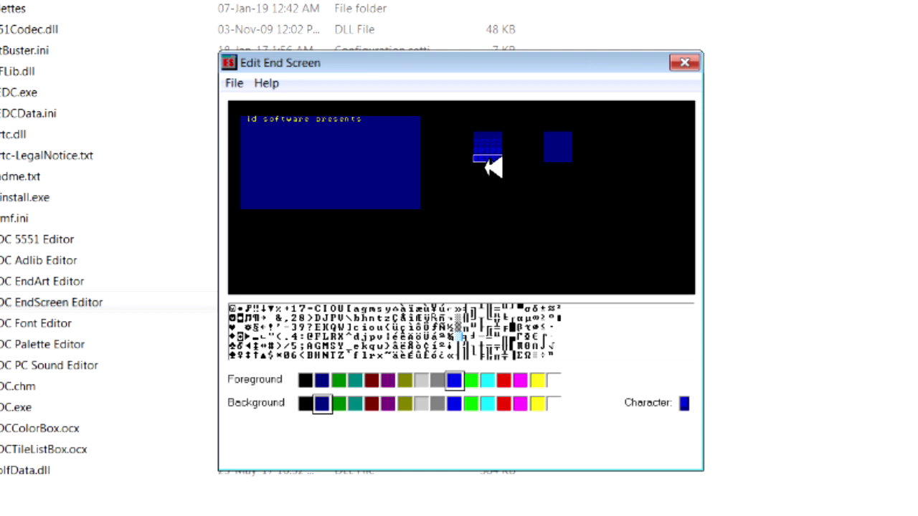
left_click_drag(477, 166, 498, 165)
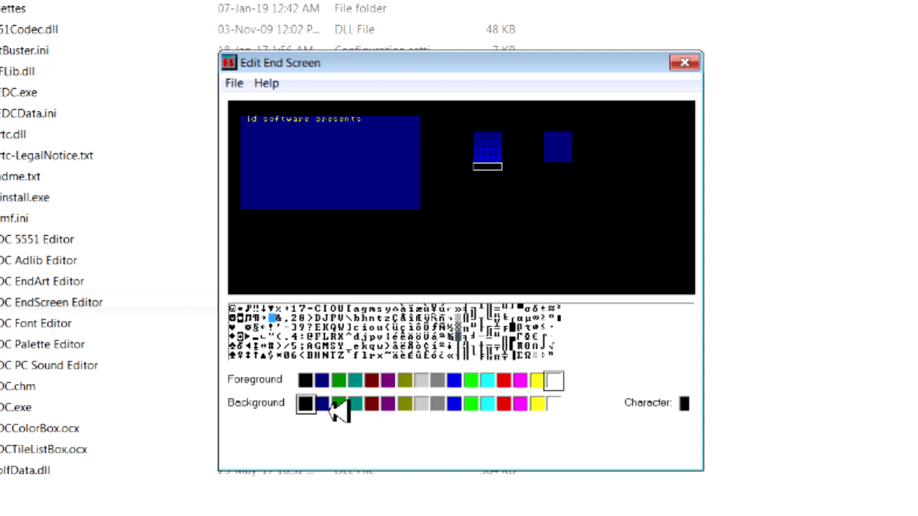
left_click(454, 401)
left_click(535, 205)
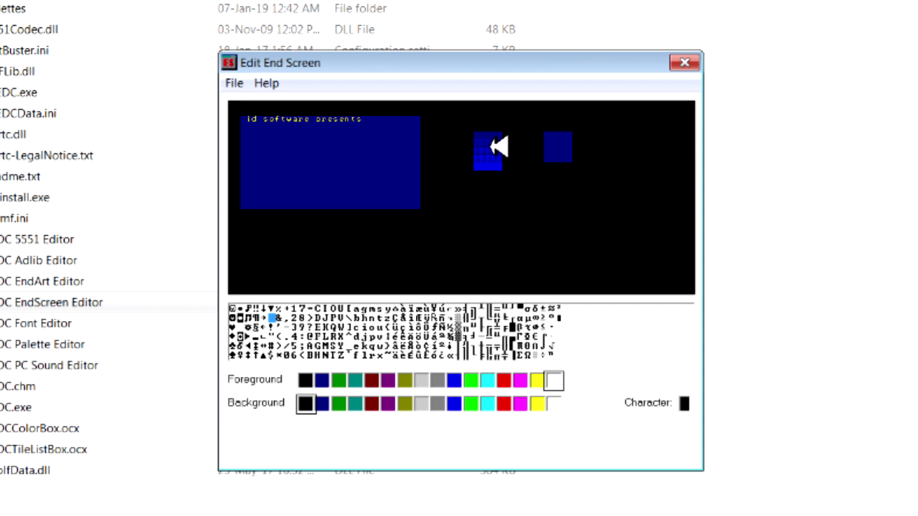
Fill a wide rectangle along the lower-right edge of the canvas with a dark blue background
left_click(522, 231)
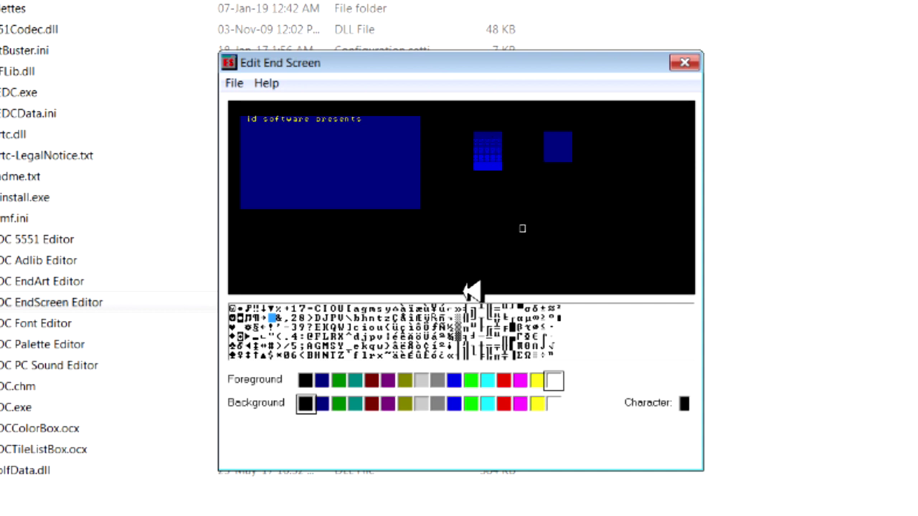
left_click_drag(398, 248, 681, 289)
left_click(321, 403)
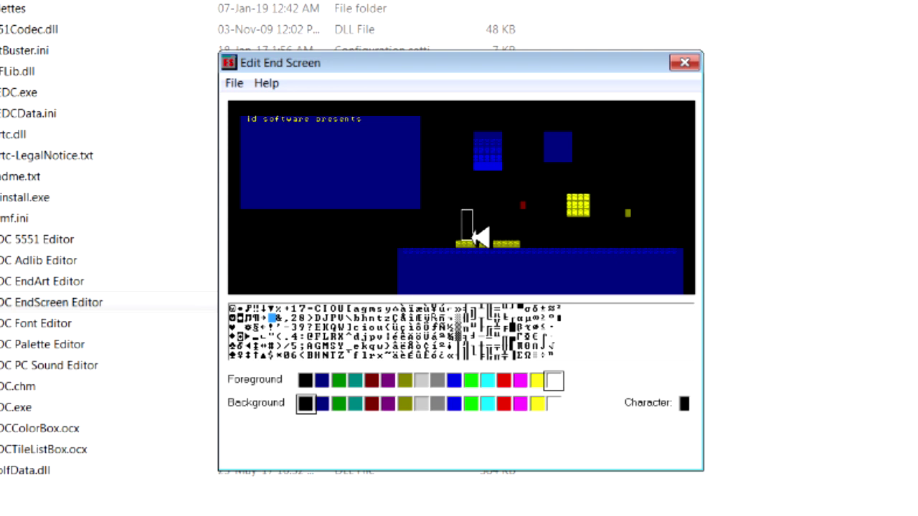
Draw a tree trunk above the yellow strip using the light shade character, bright green on dark green
left_click(338, 404)
left_click(470, 380)
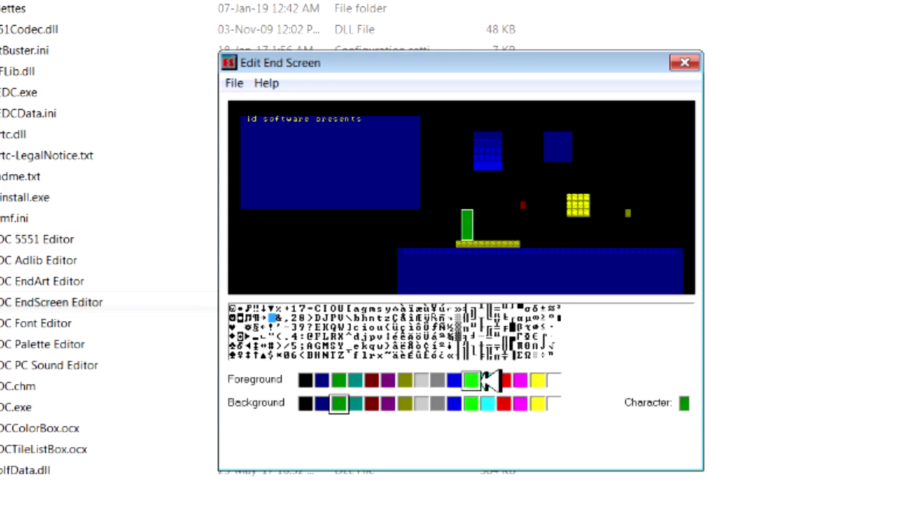
left_click(458, 317)
Draw the tree's canopy above the trunk as a bright green block textured with a dark green shade character
left_click(460, 197)
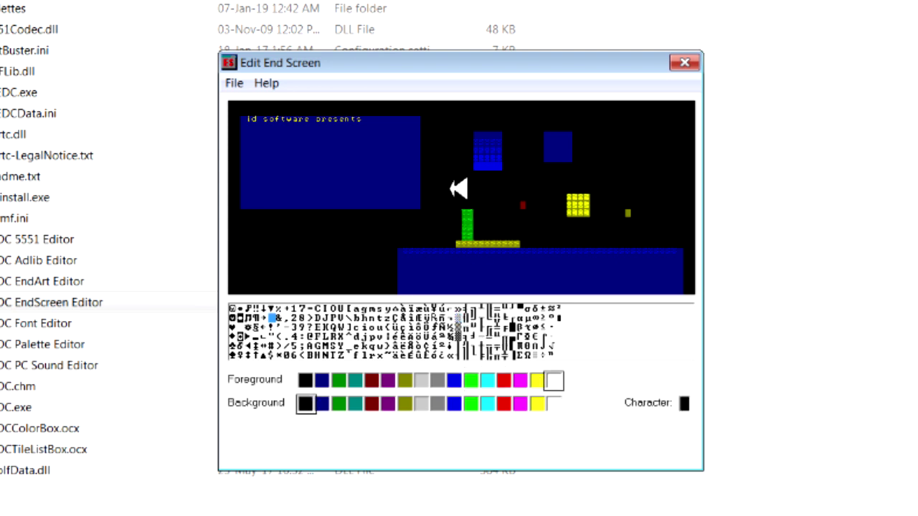
left_click(470, 403)
left_click(471, 380)
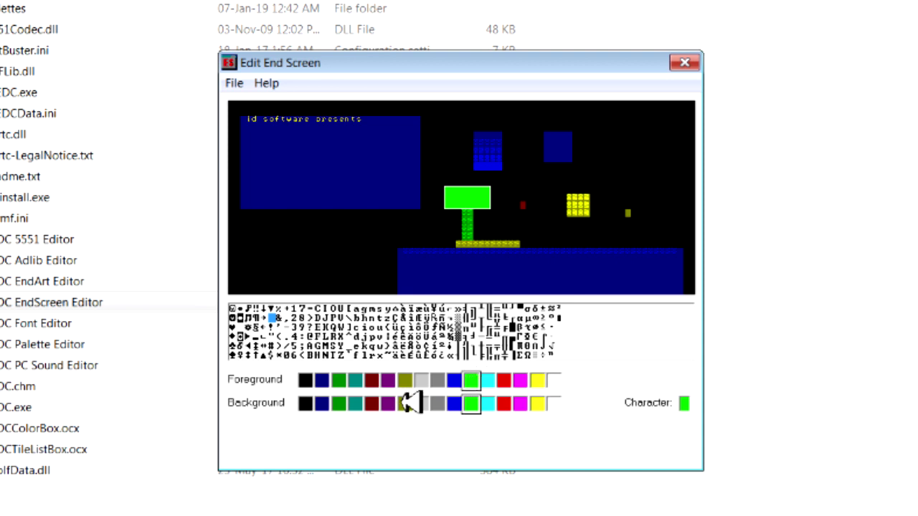
left_click(340, 377)
left_click(460, 329)
Erase the stray red and dark yellow cells around the yellow square by painting them black
left_click(552, 222)
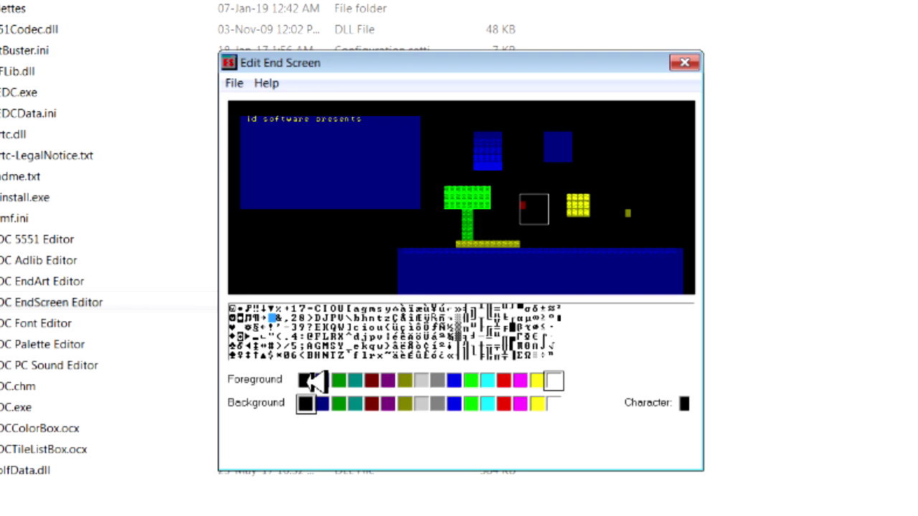
left_click(308, 381)
left_click(308, 405)
left_click(630, 198)
Clear the bottom two rows across the full canvas by setting their foreground and background to black
left_click(412, 285)
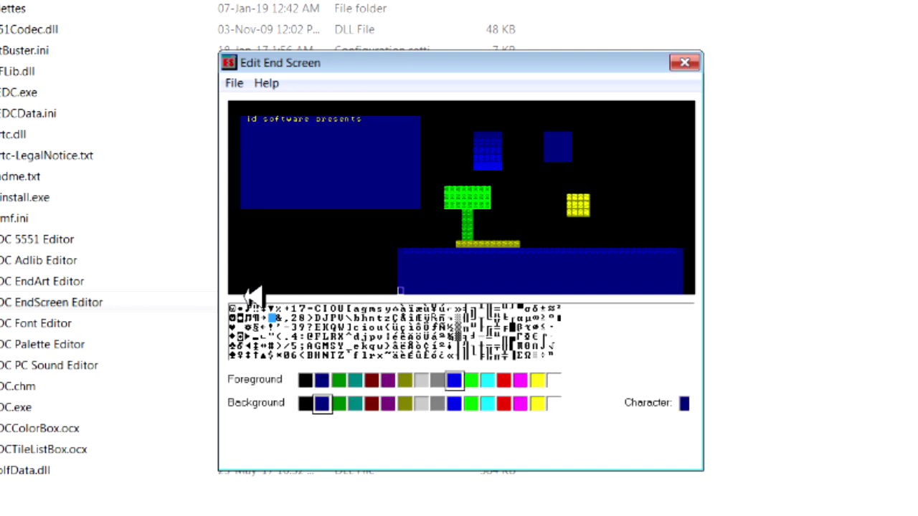
left_click_drag(231, 278, 401, 284)
left_click(441, 281)
left_click_drag(242, 279, 570, 317)
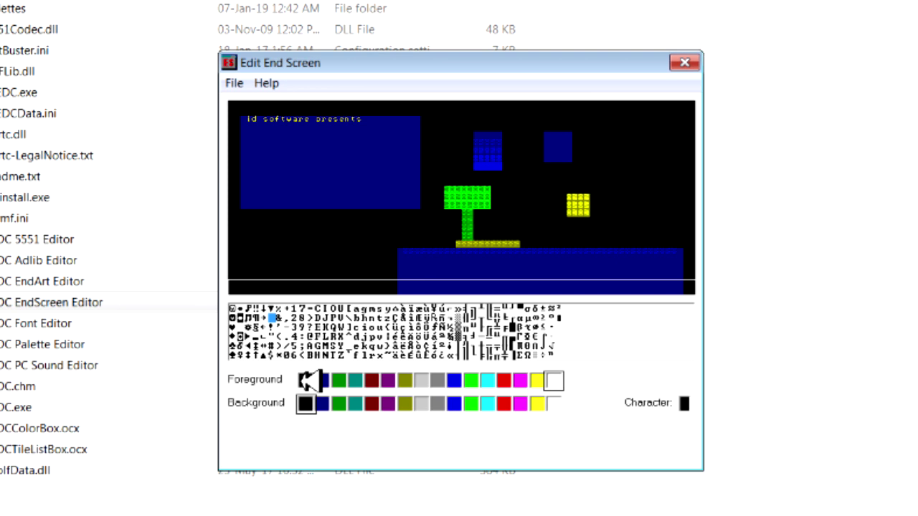
left_click(308, 380)
left_click(306, 404)
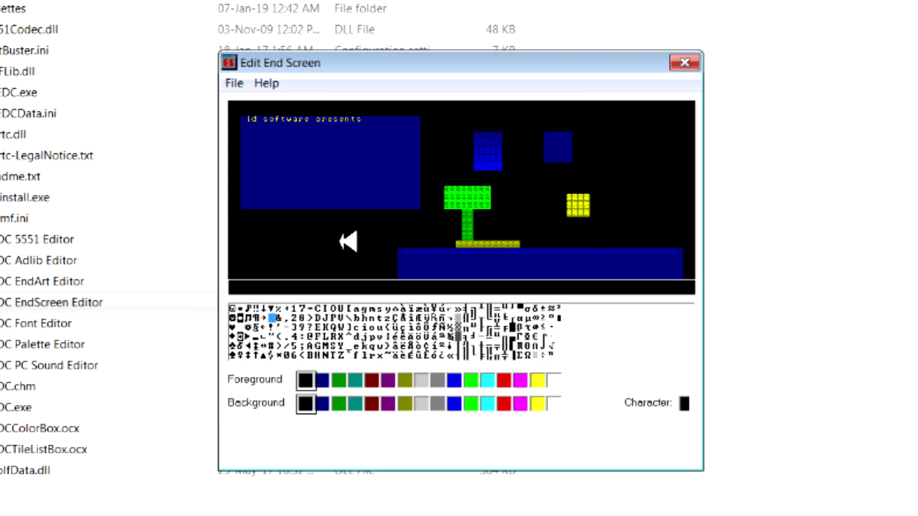
Fill an 8-by-6-cell area below the large blue panel with a repeated white character on black and place a W beside it
left_click_drag(292, 218, 339, 263)
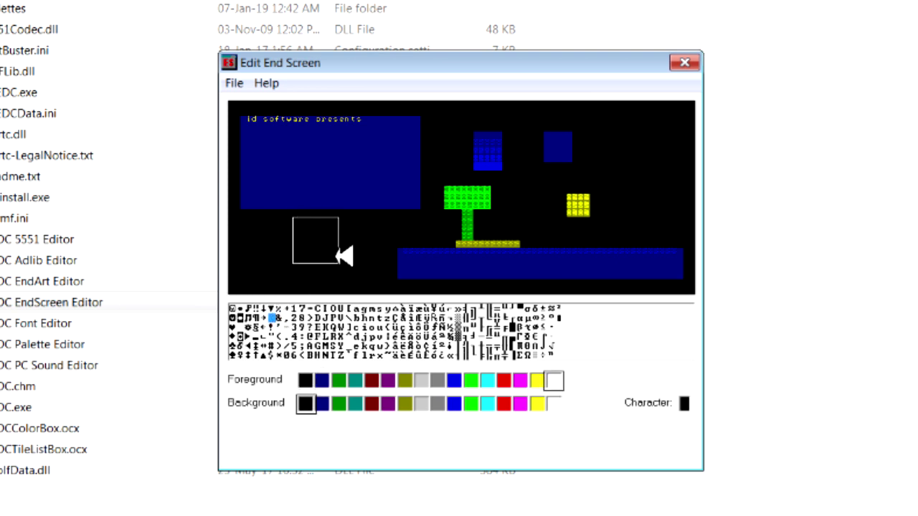
left_click(235, 301)
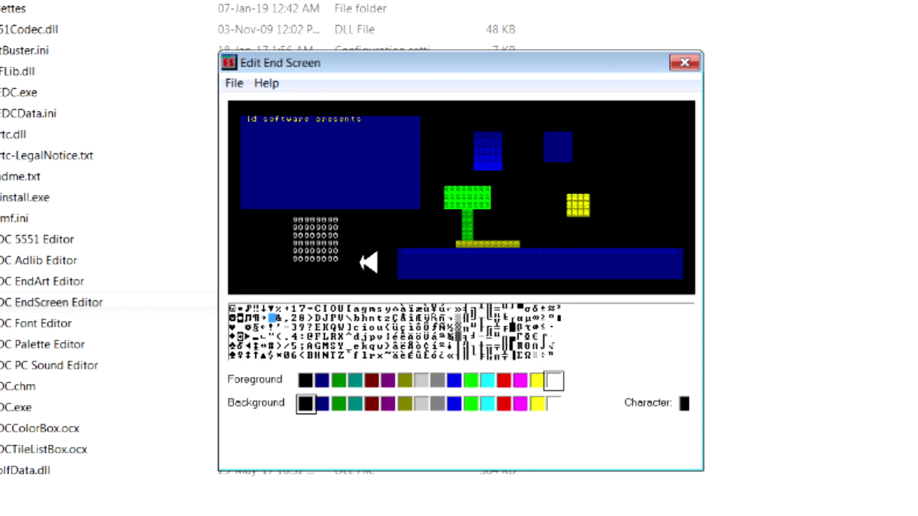
left_click(382, 205)
left_click(470, 286)
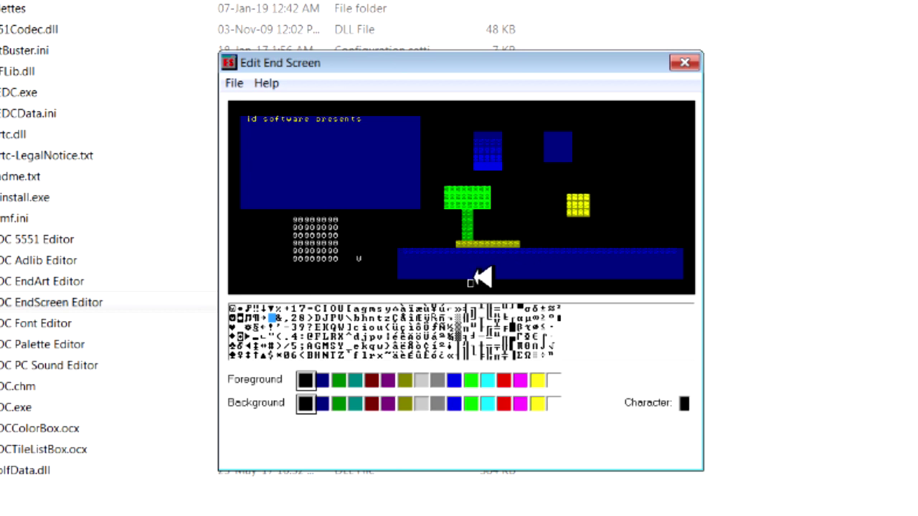
left_click_drag(472, 279, 475, 291)
left_click_drag(236, 103, 239, 126)
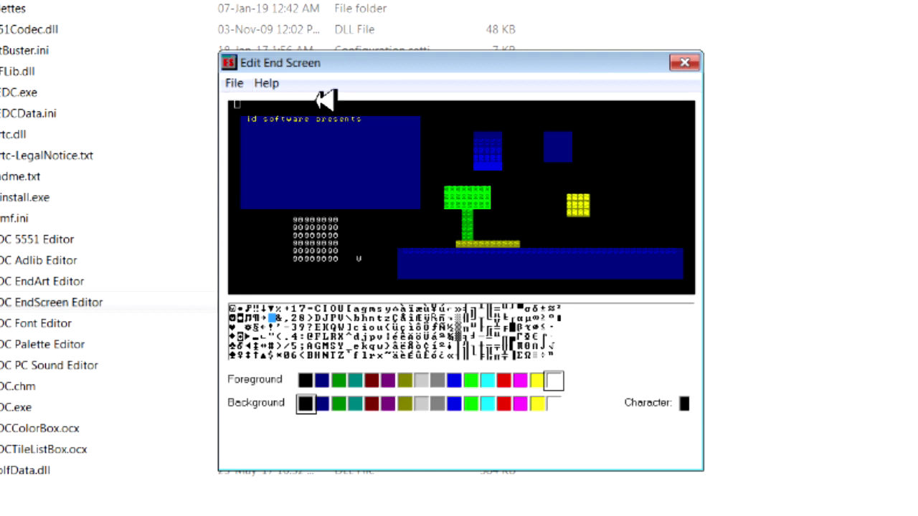
left_click_drag(235, 104, 385, 105)
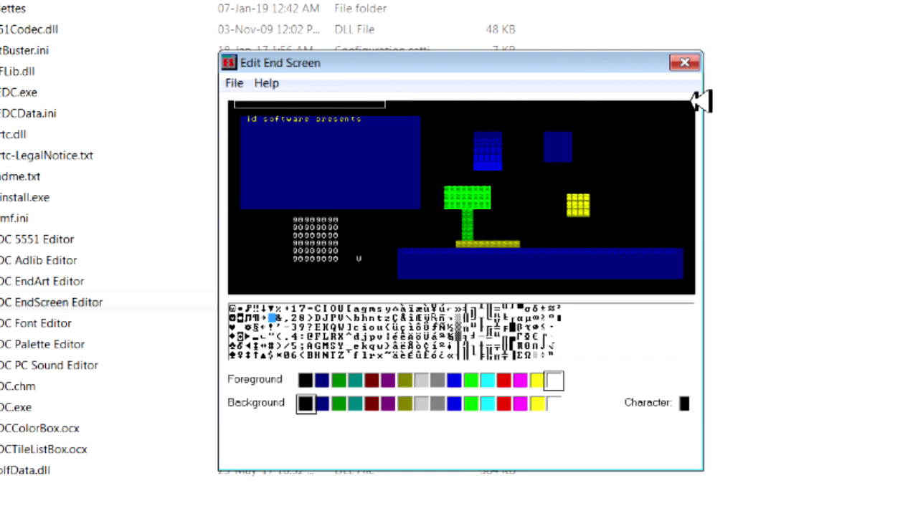
left_click_drag(694, 102, 696, 303)
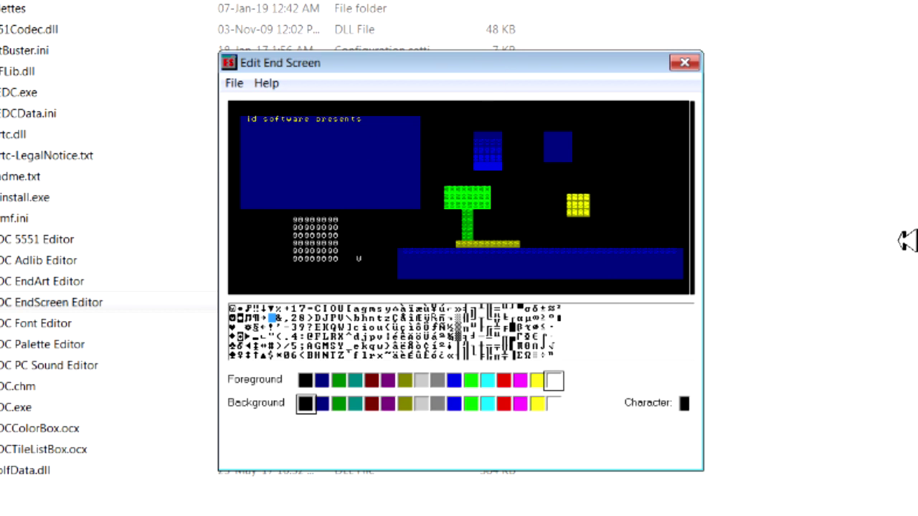
left_click(434, 236)
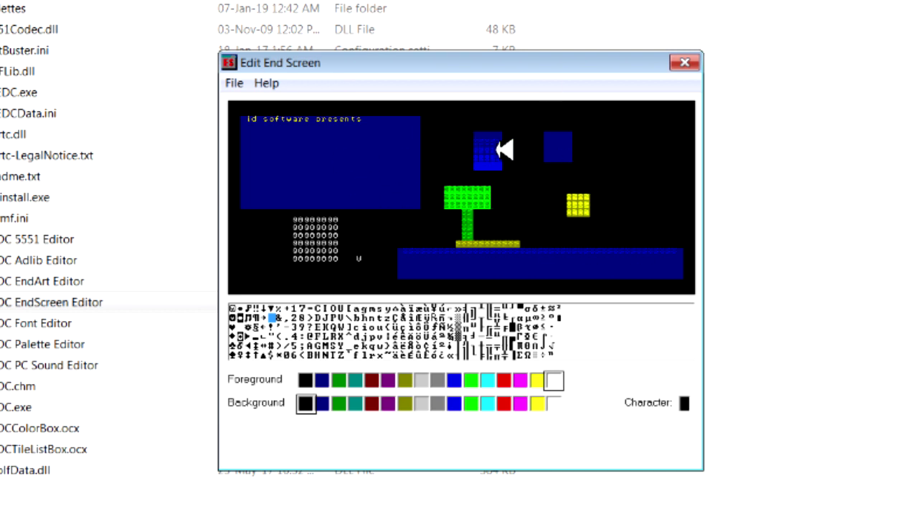
Save the end screen to the Desktop as a raw screen dump named endoom
left_click(241, 82)
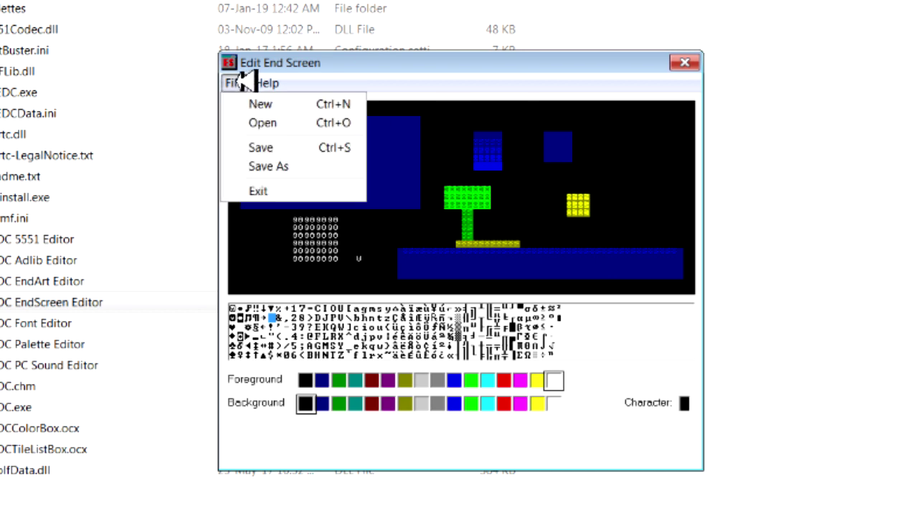
left_click(268, 166)
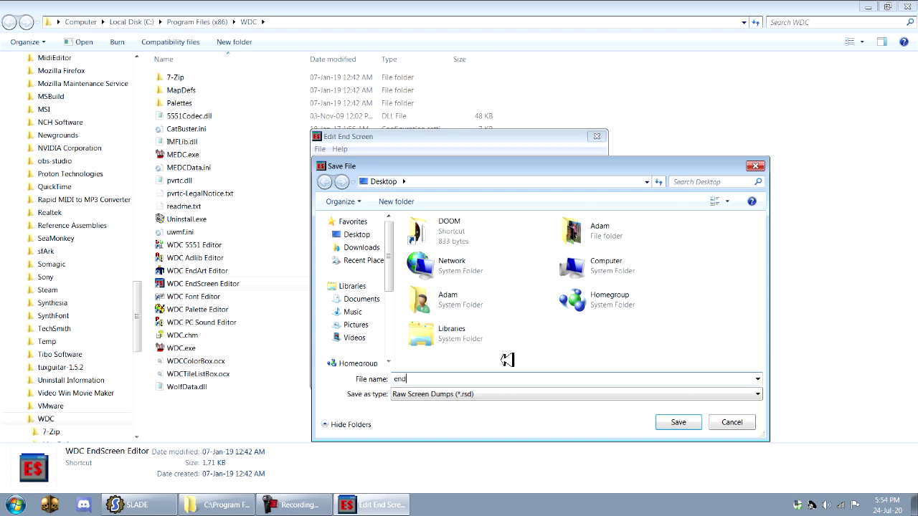
type("endoom")
left_click(688, 422)
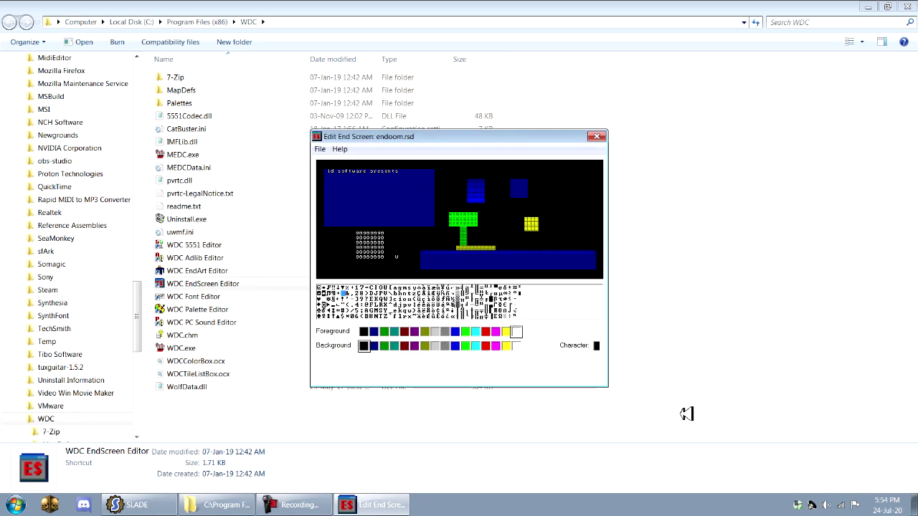
Close the end screen editor without saving again and close the WDC folder window
left_click(596, 136)
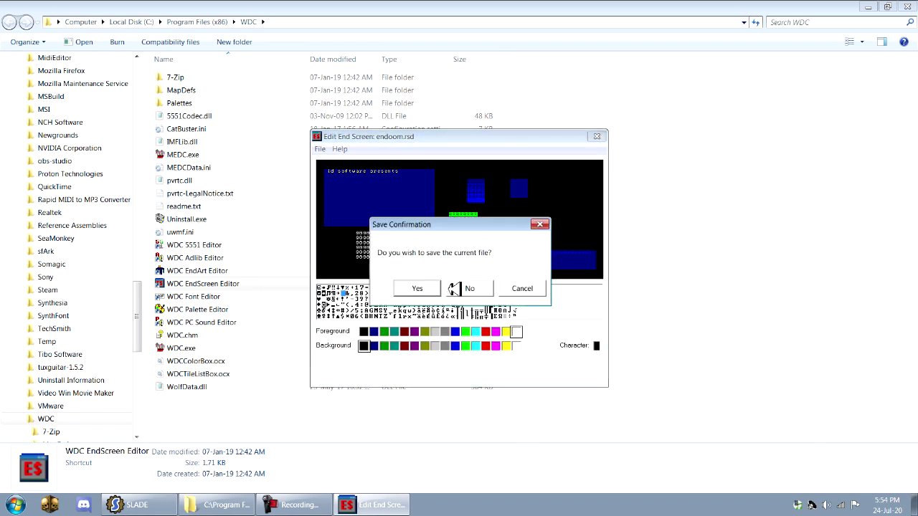
left_click(454, 288)
left_click(907, 6)
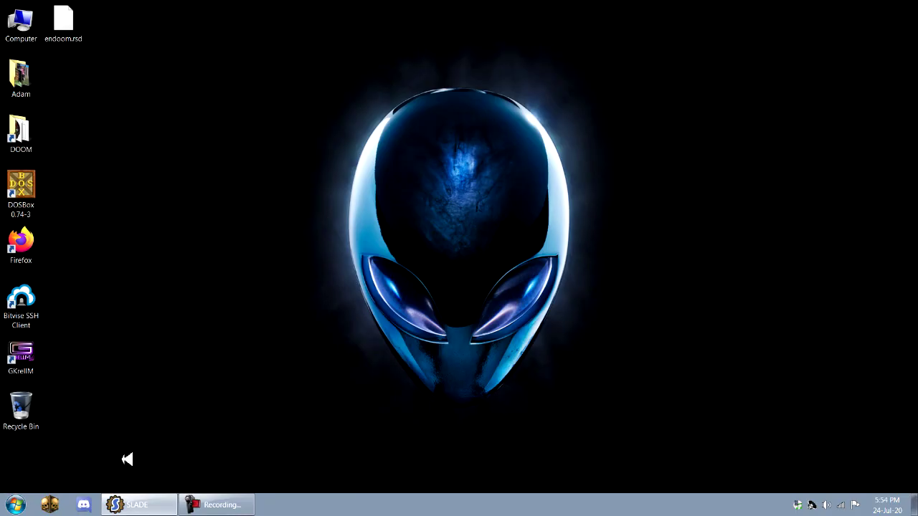
Switch to SLADE, import endoom.rsd from the Desktop into the unsaved Doom WAD and preview the ENDOOM entry
left_click(133, 505)
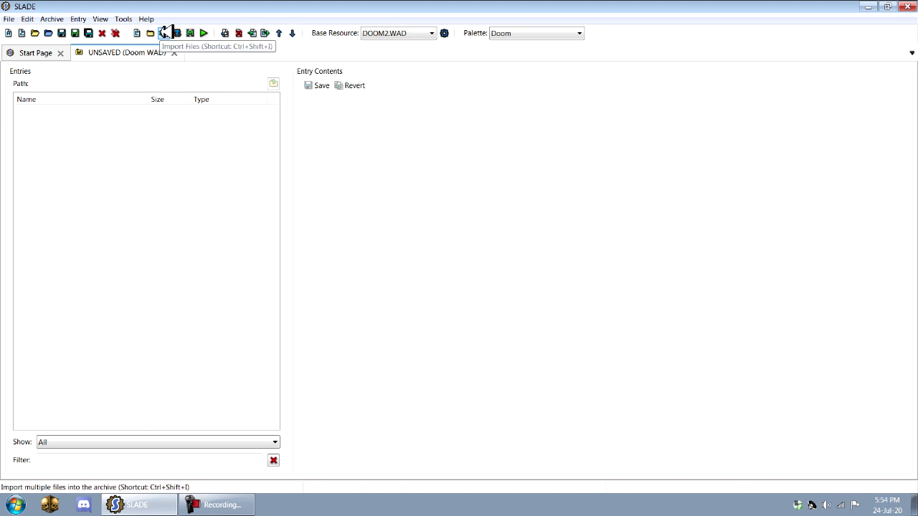
left_click(165, 33)
double_click(189, 99)
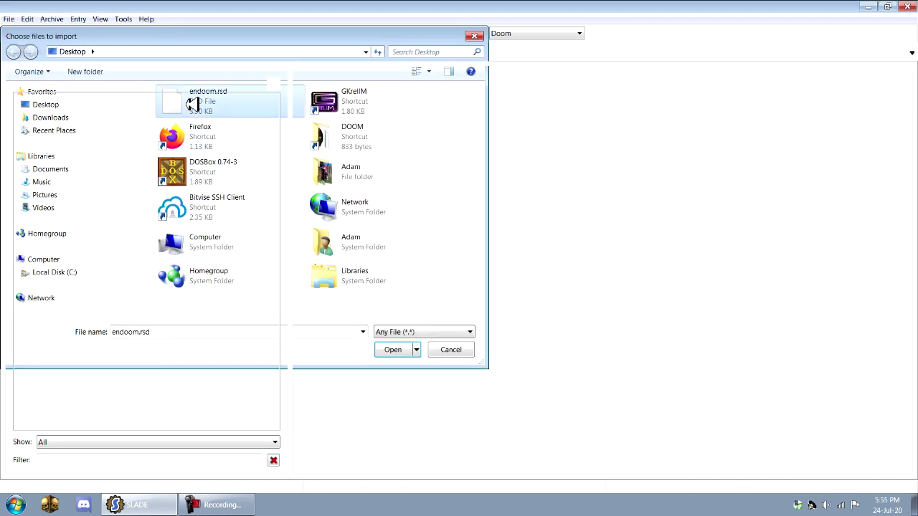
left_click(77, 111)
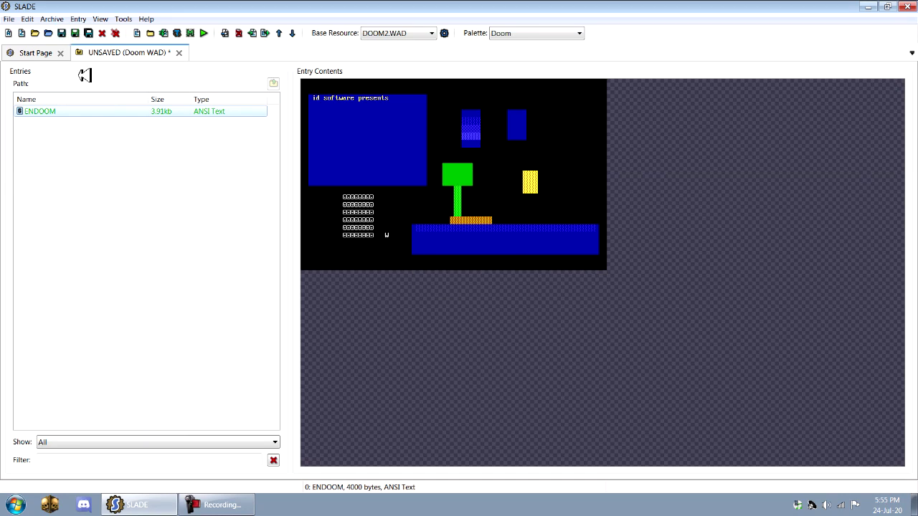
Bring up the save dialog for the unsaved Doom WAD archive and dismiss it without saving
left_click(62, 33)
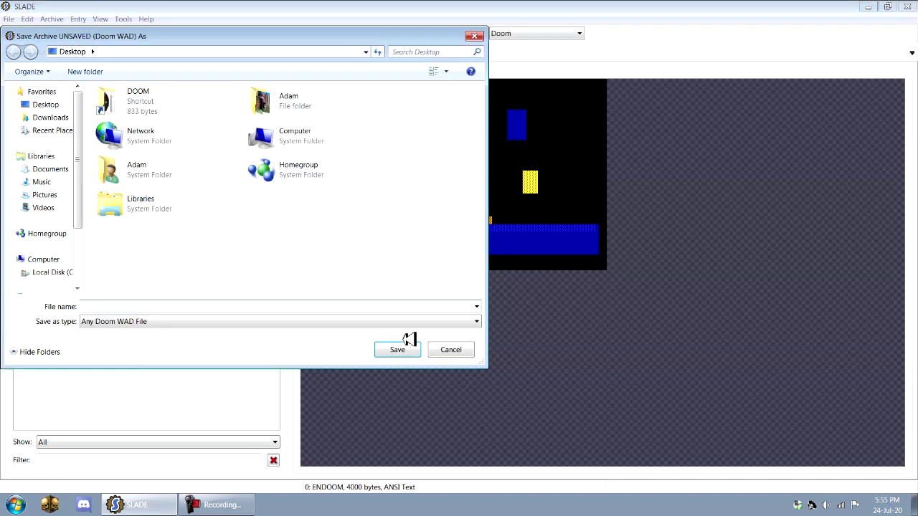
left_click(451, 350)
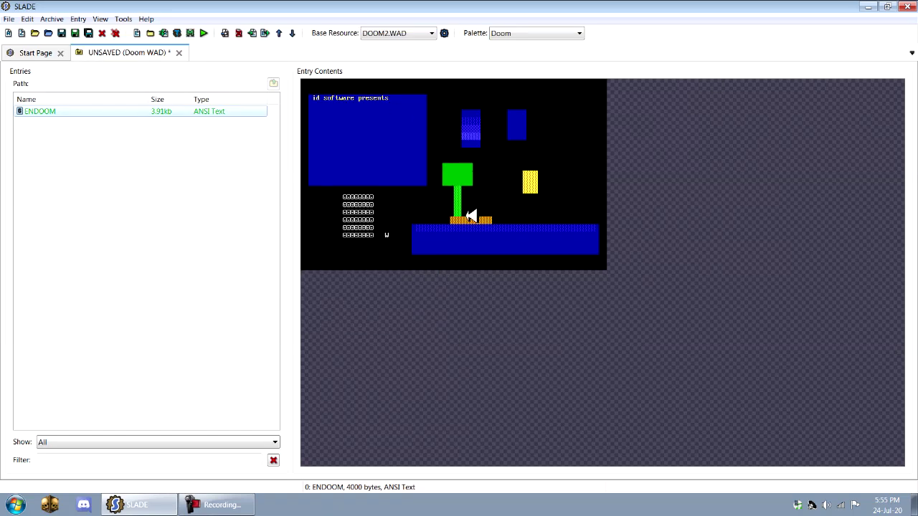